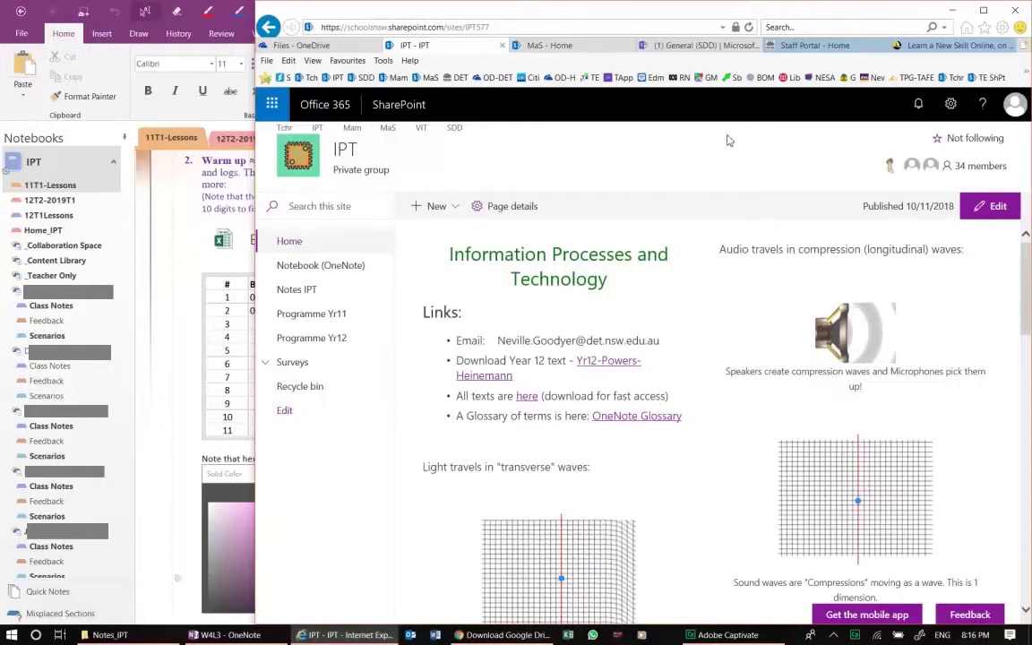
# Step: Open Microsoft Office 365 from the staff portal's My learning tools page
pyautogui.click(800, 45)
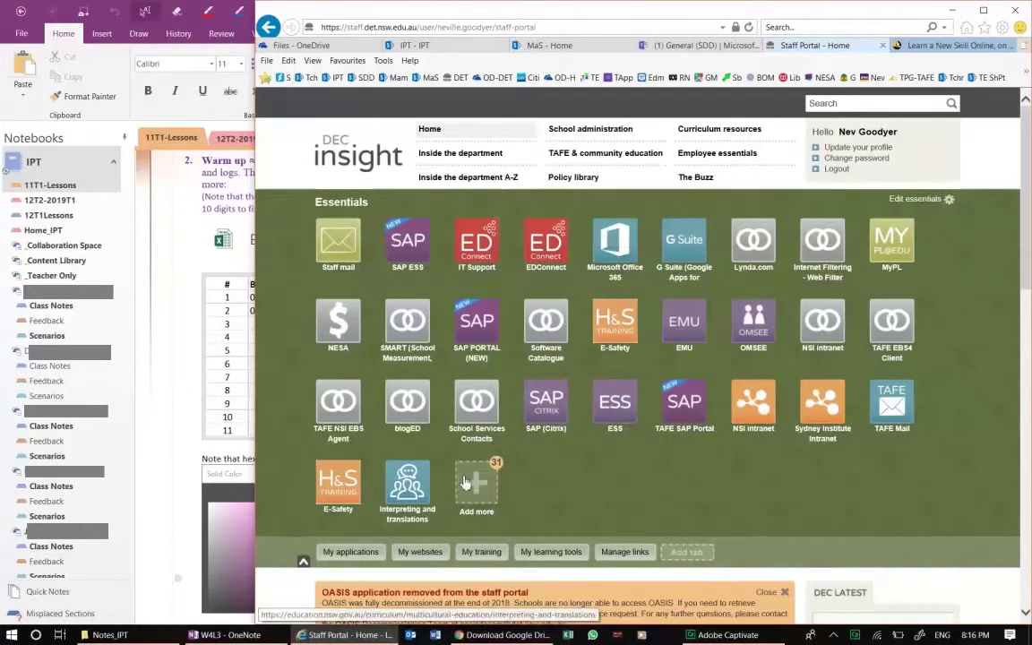
pyautogui.click(547, 555)
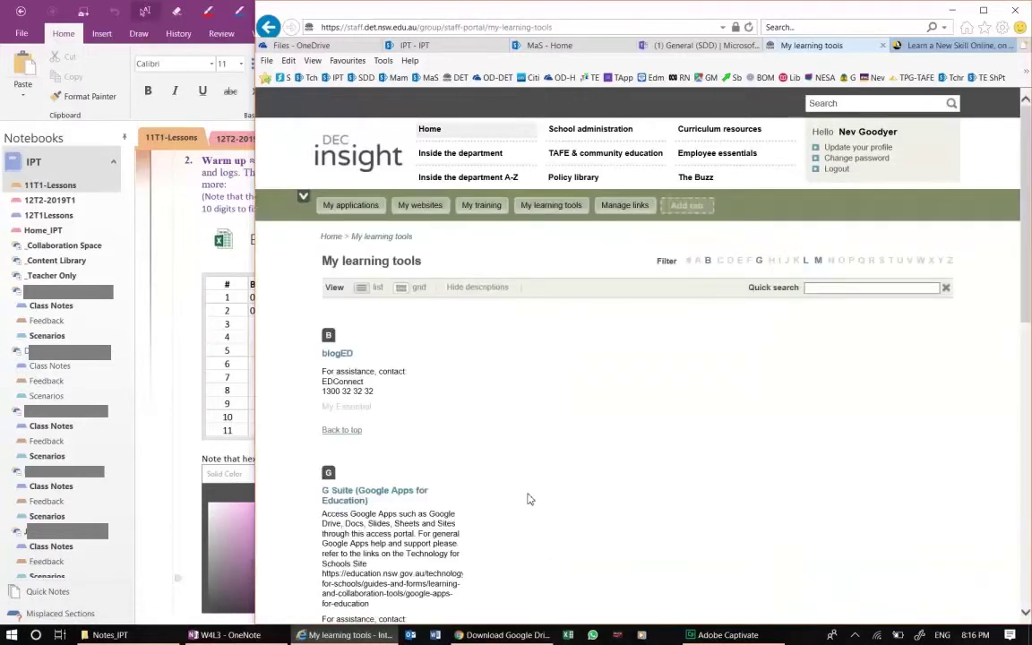
pyautogui.scroll(-9, 529, 499)
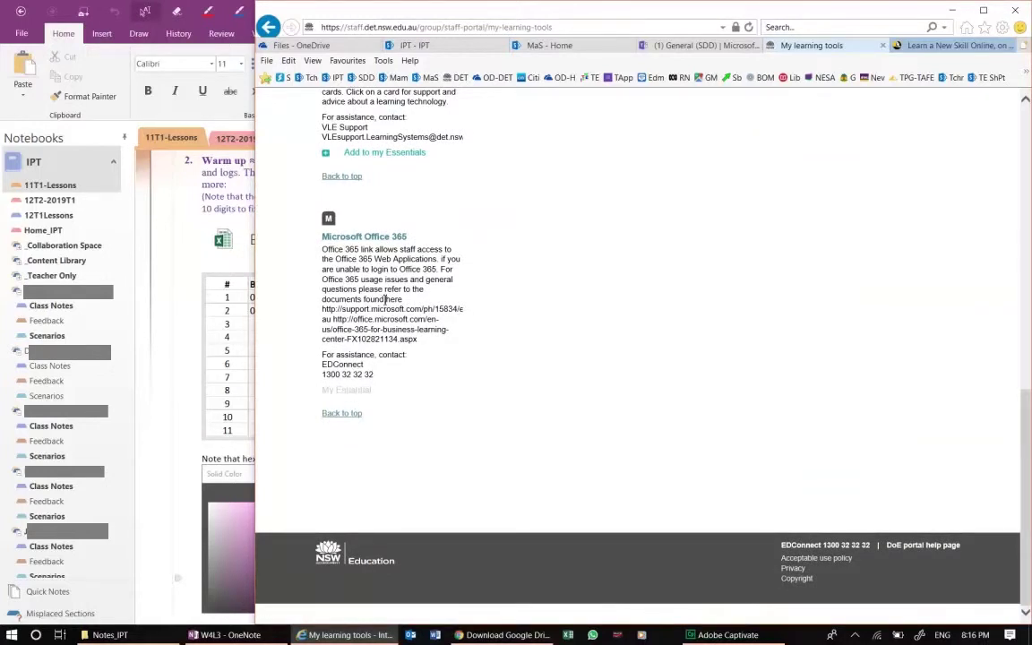
pyautogui.click(345, 236)
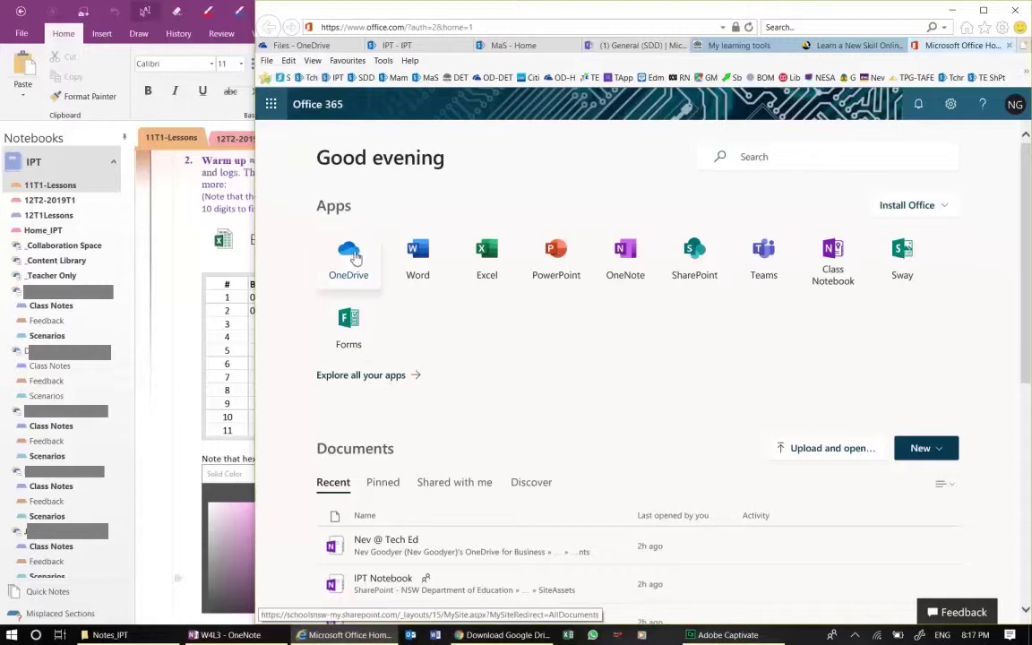
# Step: Open OneDrive from the Office 365 home page and launch Microsoft Teams from its app launcher
pyautogui.click(350, 255)
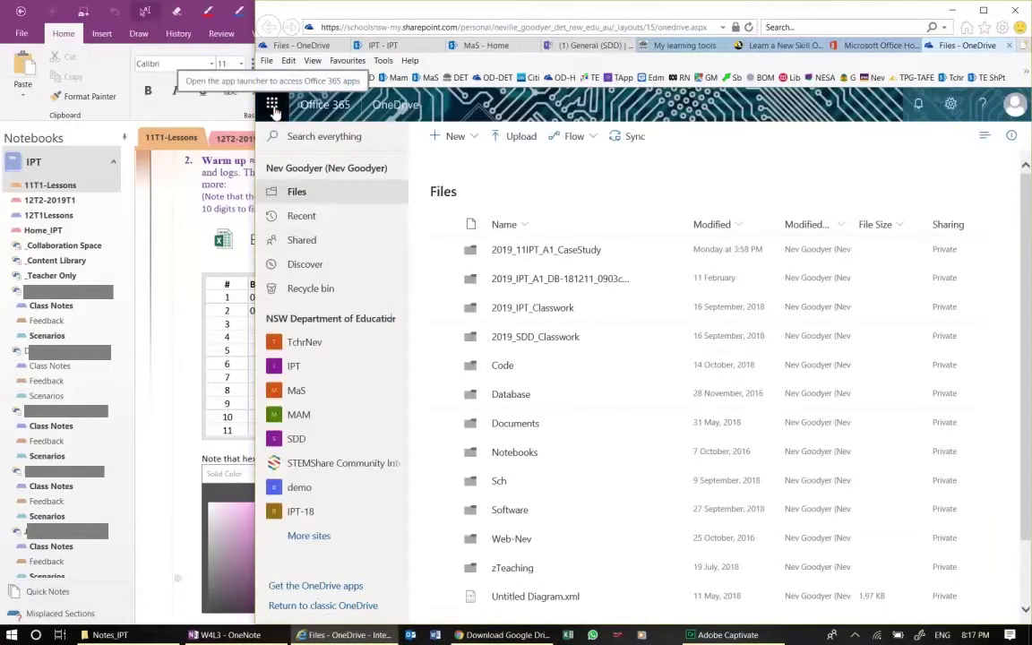
pyautogui.click(272, 106)
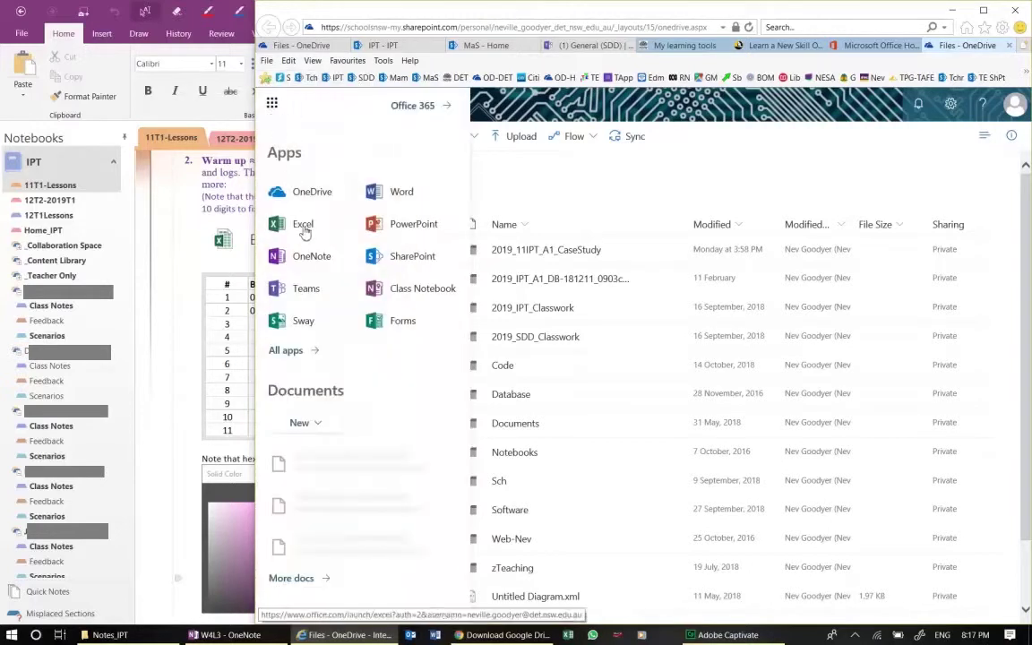
pyautogui.click(301, 296)
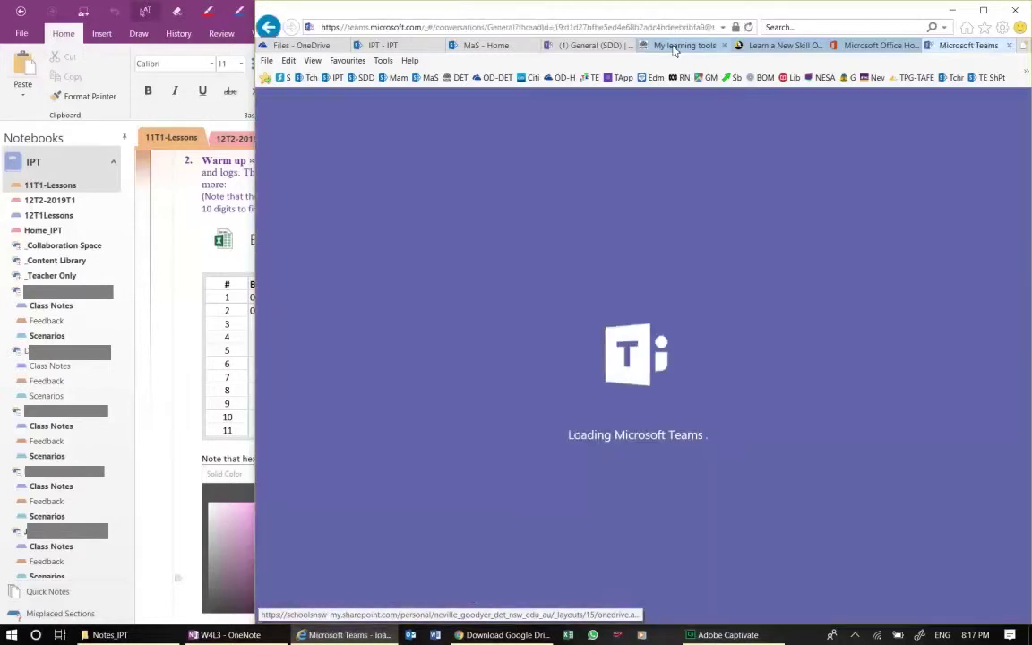
# Step: Review the entries on the staff portal's My learning tools page, including G Suite, Learning tools selector and Microsoft Office 365
pyautogui.click(675, 46)
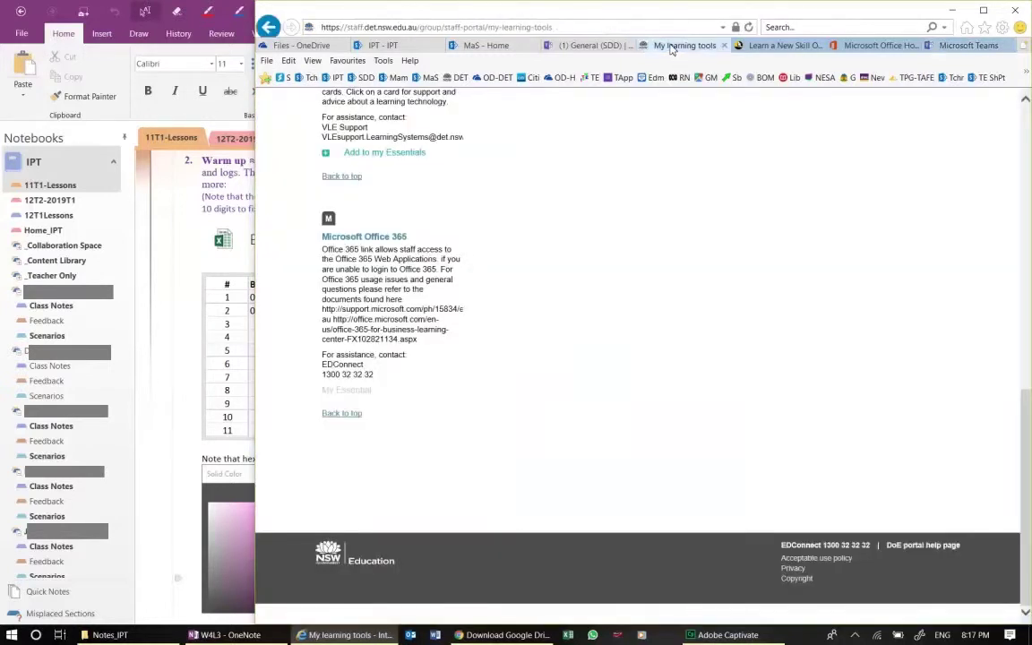
pyautogui.scroll(10, 618, 247)
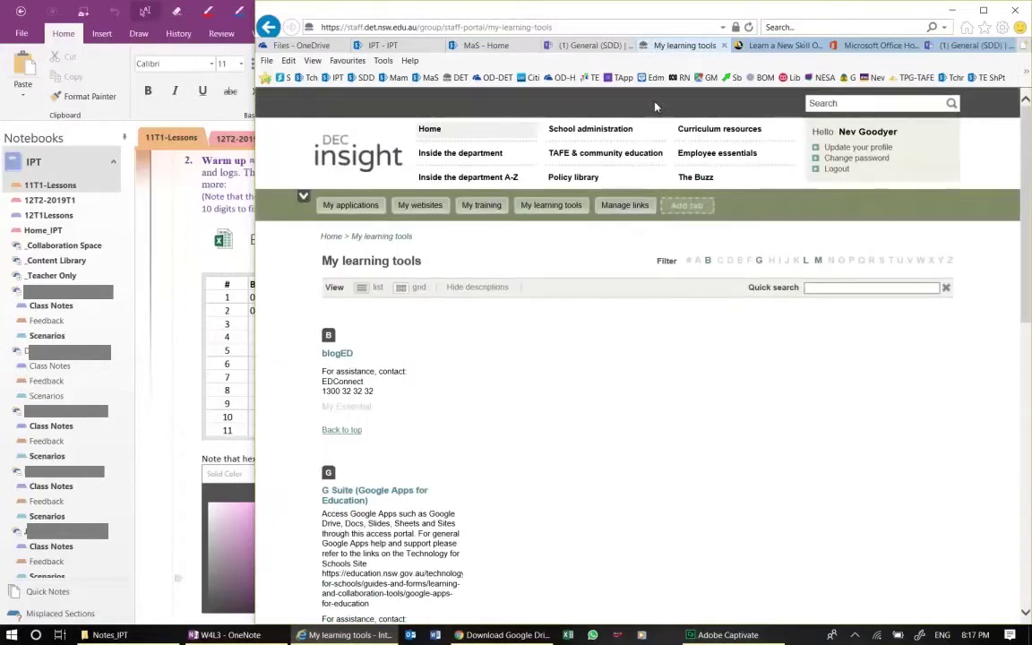
pyautogui.scroll(-2, 544, 500)
pyautogui.scroll(2, 545, 491)
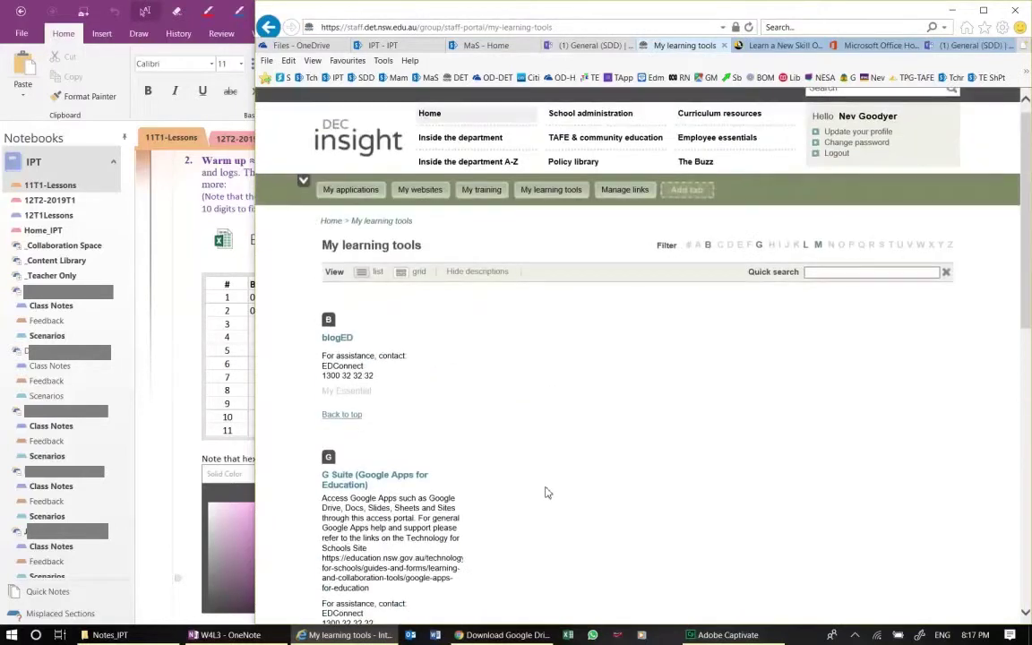
pyautogui.scroll(-2, 548, 492)
pyautogui.scroll(-3, 547, 492)
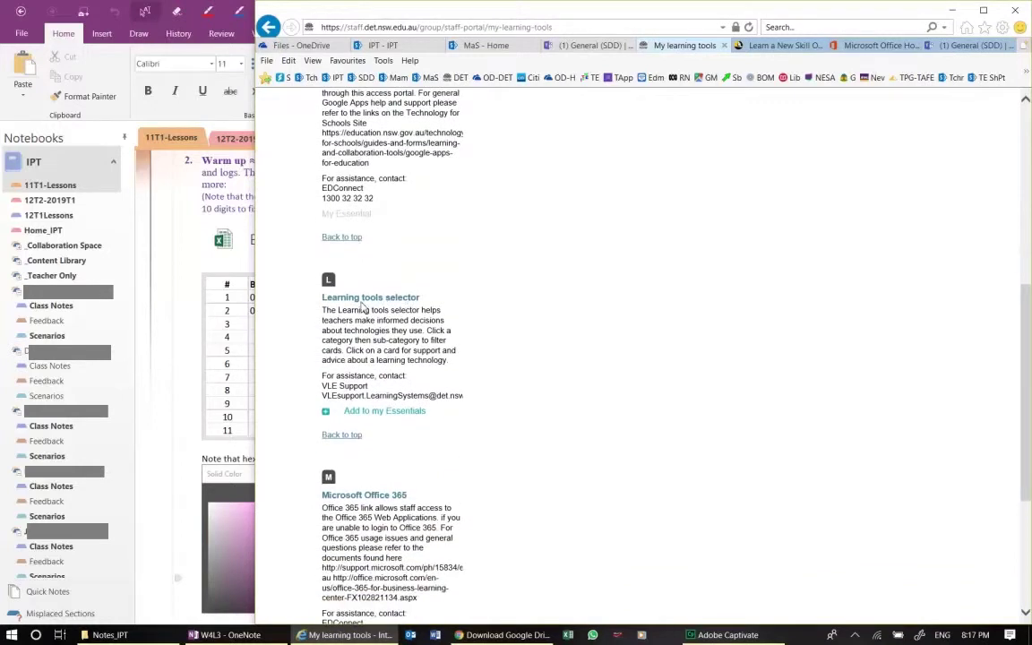
pyautogui.scroll(6, 527, 382)
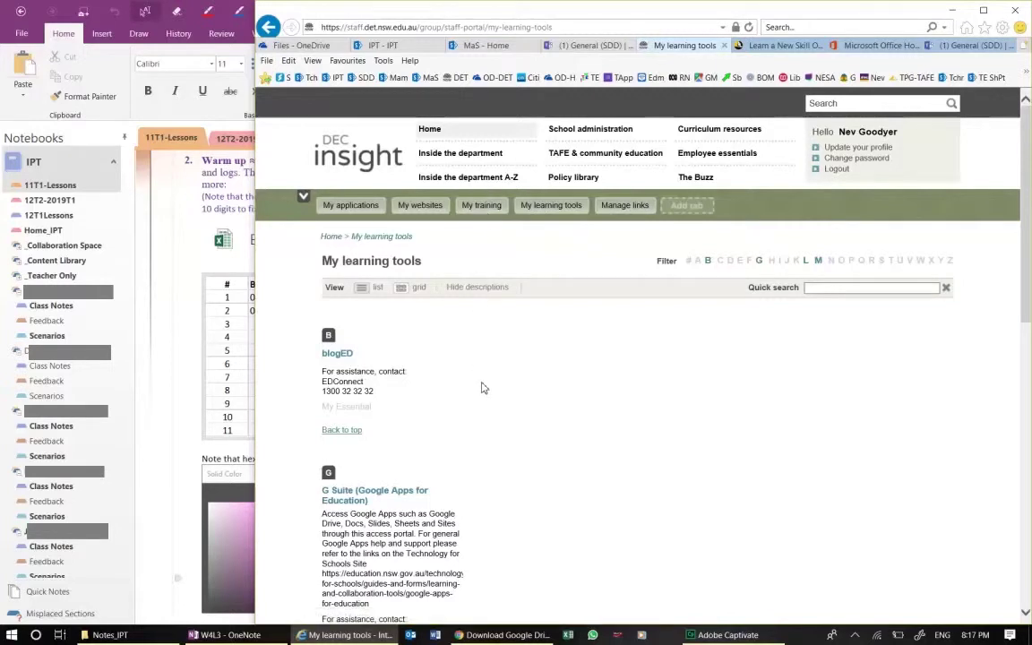
# Step: Open the staff portal's My training page and examine the Lynda.com Training entry
pyautogui.click(481, 205)
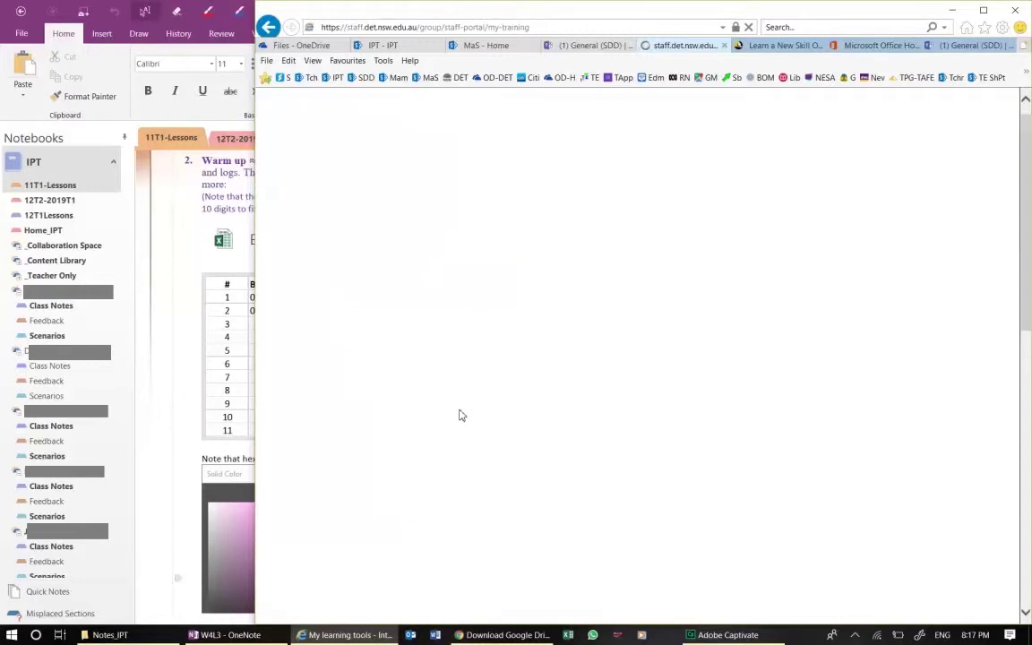
pyautogui.scroll(-1, 459, 412)
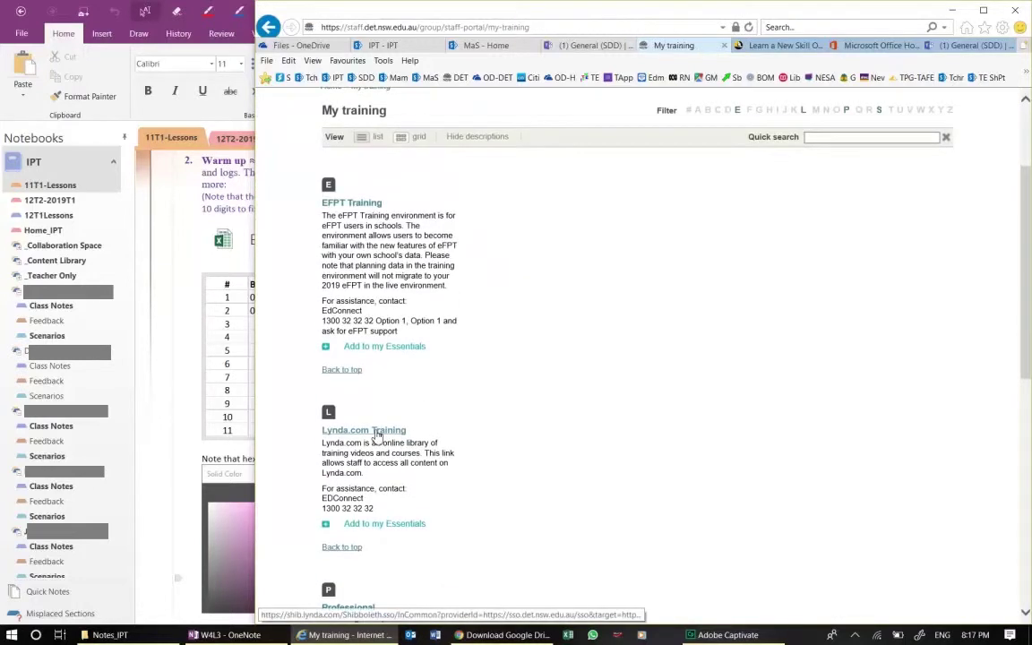
pyautogui.scroll(3, 539, 403)
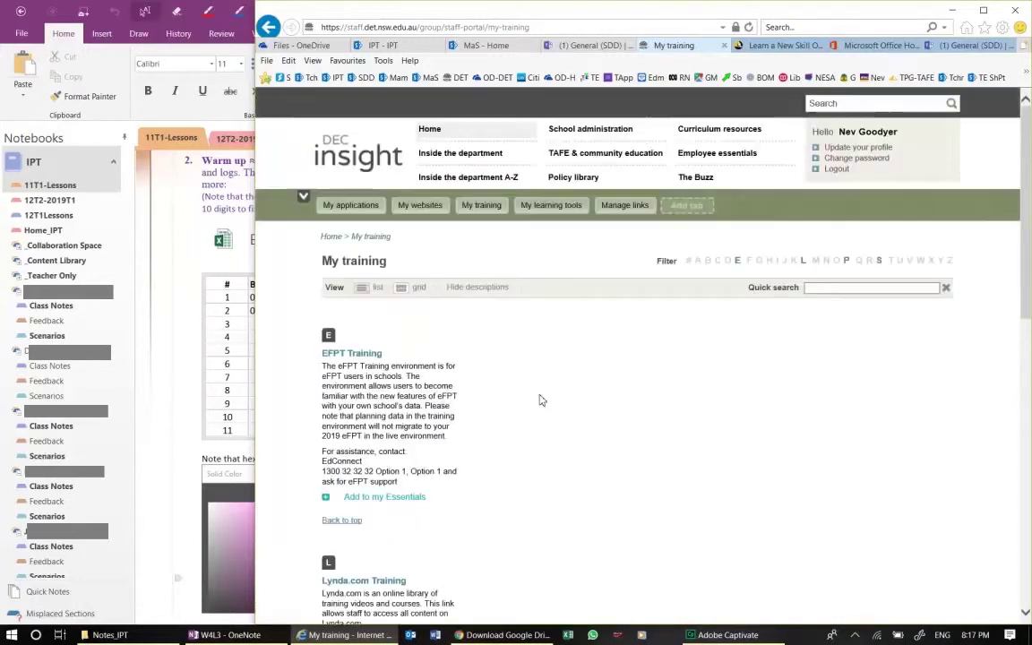
# Step: Look up "teams" in the Lynda.com course search and return to Microsoft Teams
pyautogui.click(777, 52)
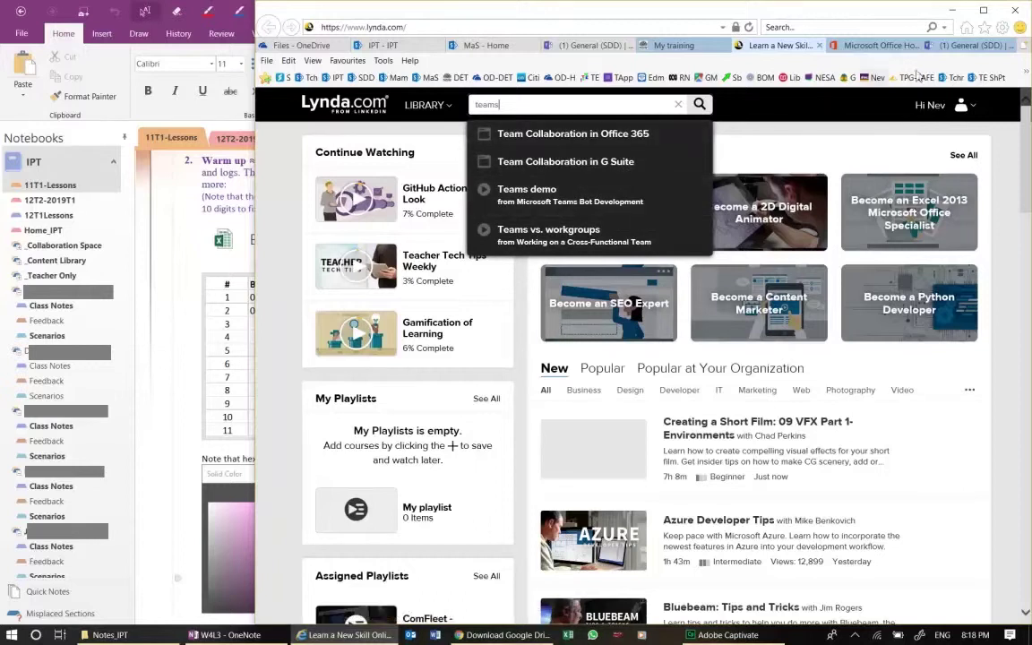
pyautogui.click(960, 47)
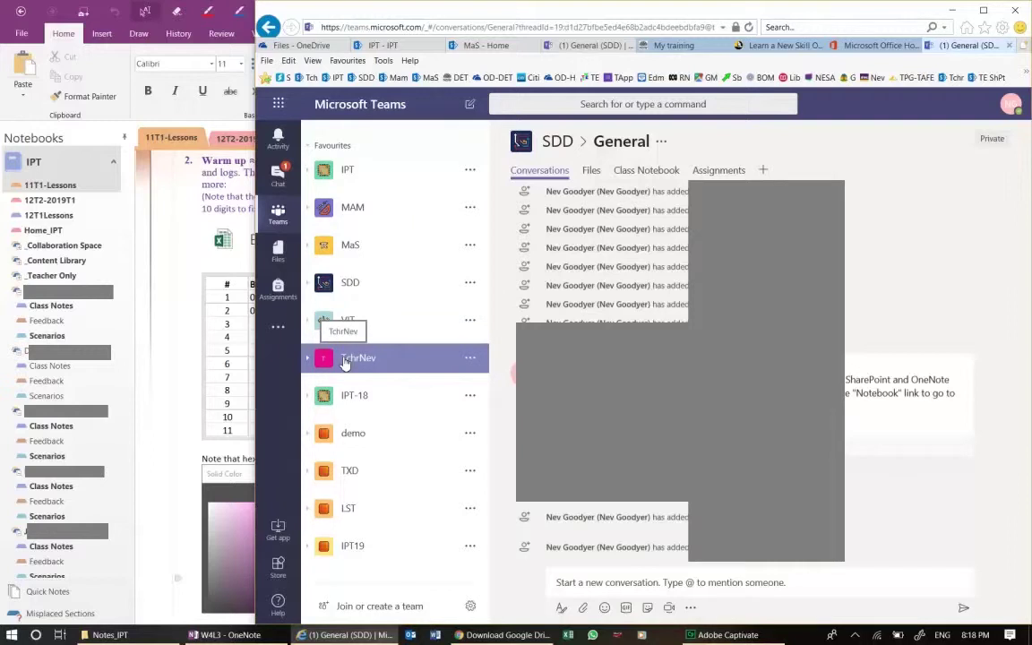
# Step: Try adding a student member to the IPT team by looking up the student's first name
pyautogui.click(475, 178)
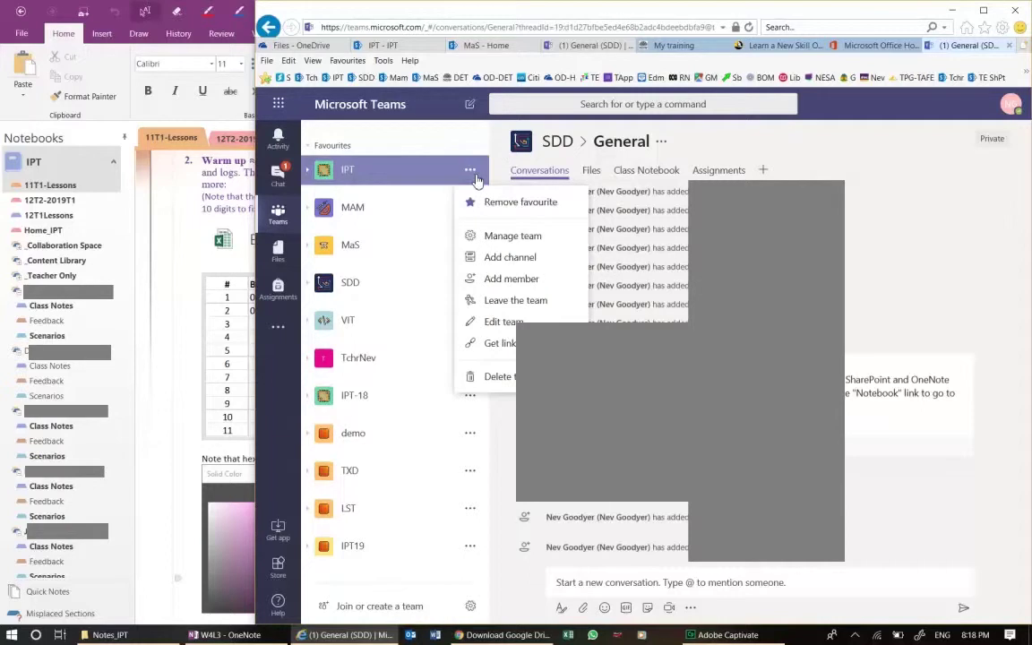
pyautogui.click(491, 279)
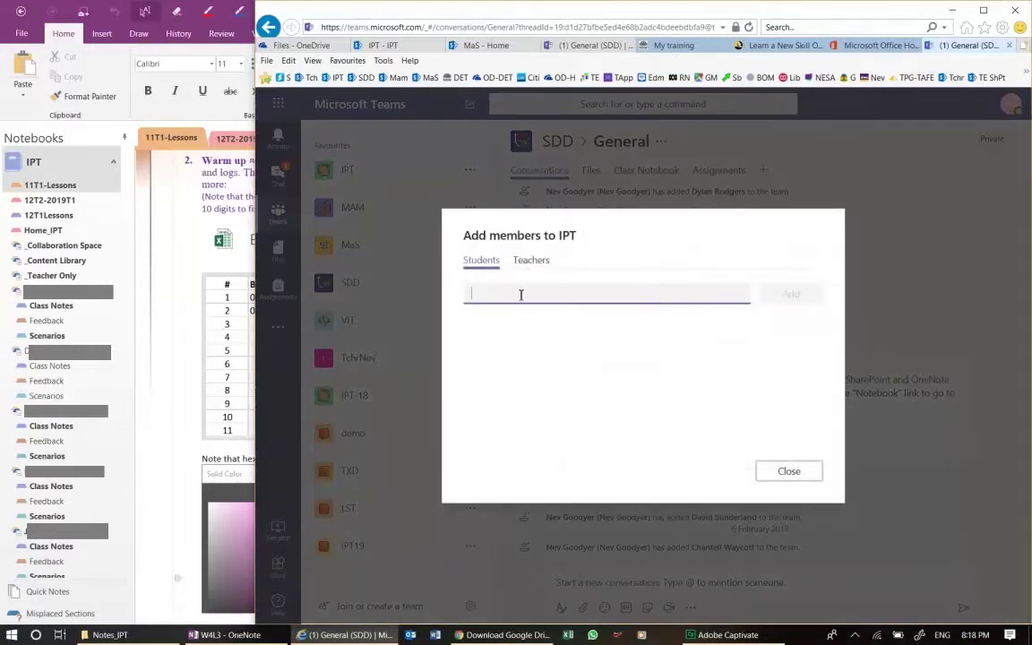
pyautogui.write('dyla')
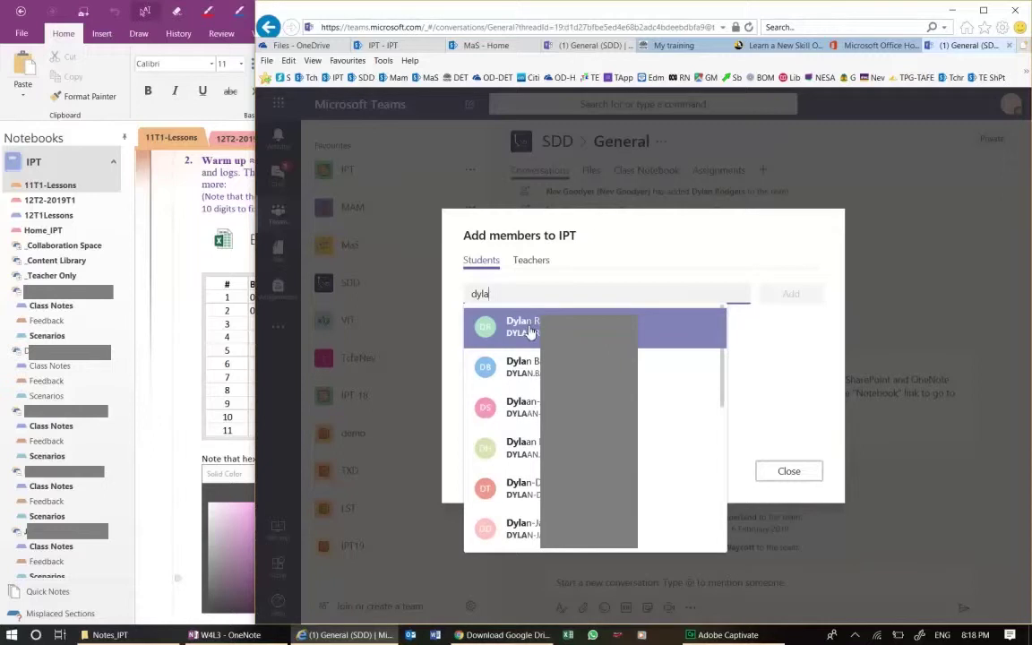
pyautogui.click(528, 332)
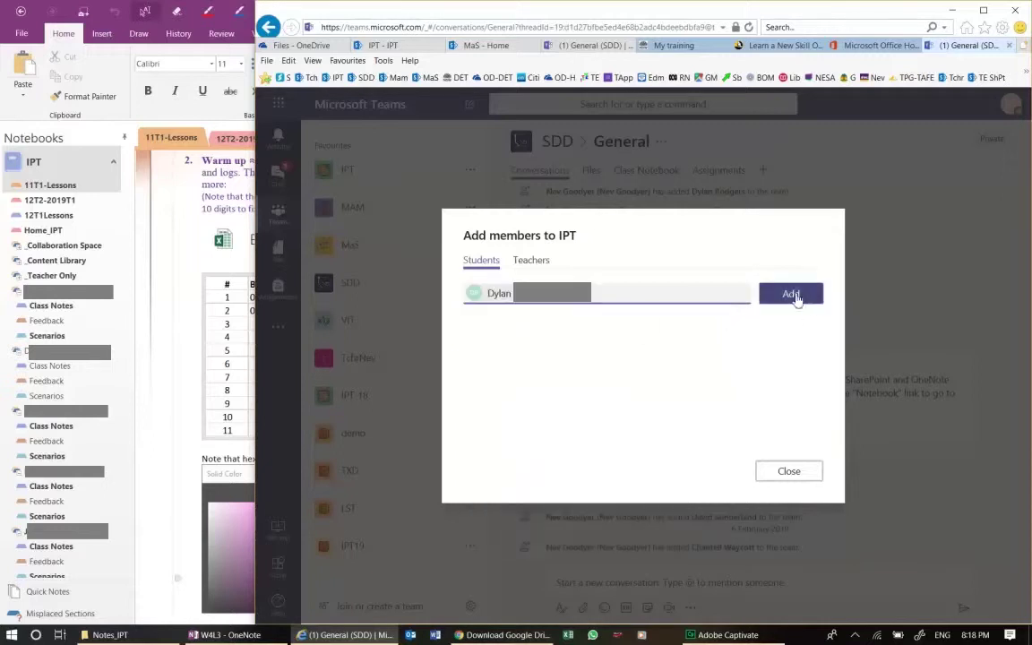
pyautogui.click(788, 473)
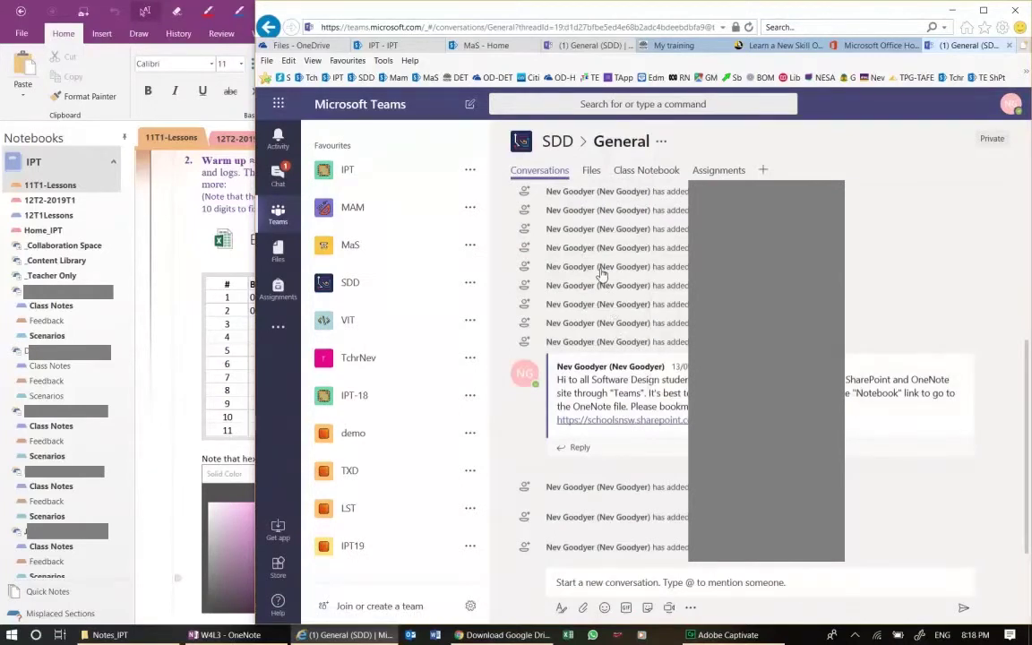
# Step: Open the IPT team's General channel and examine its Files and the W4L3 page in its Class Notebook
pyautogui.moveTo(603, 267)
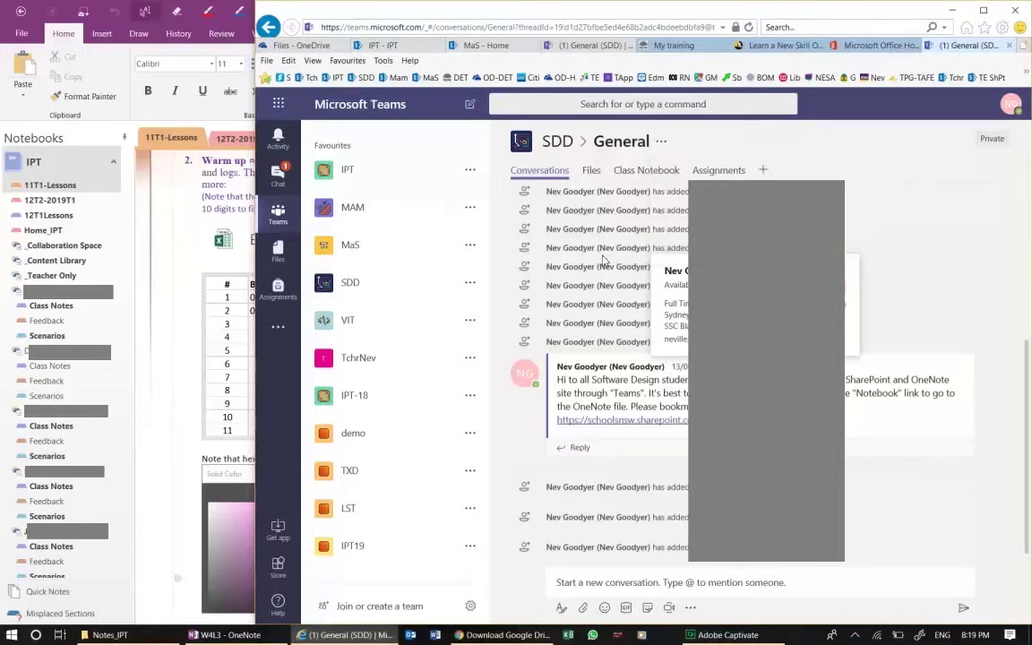
pyautogui.click(471, 172)
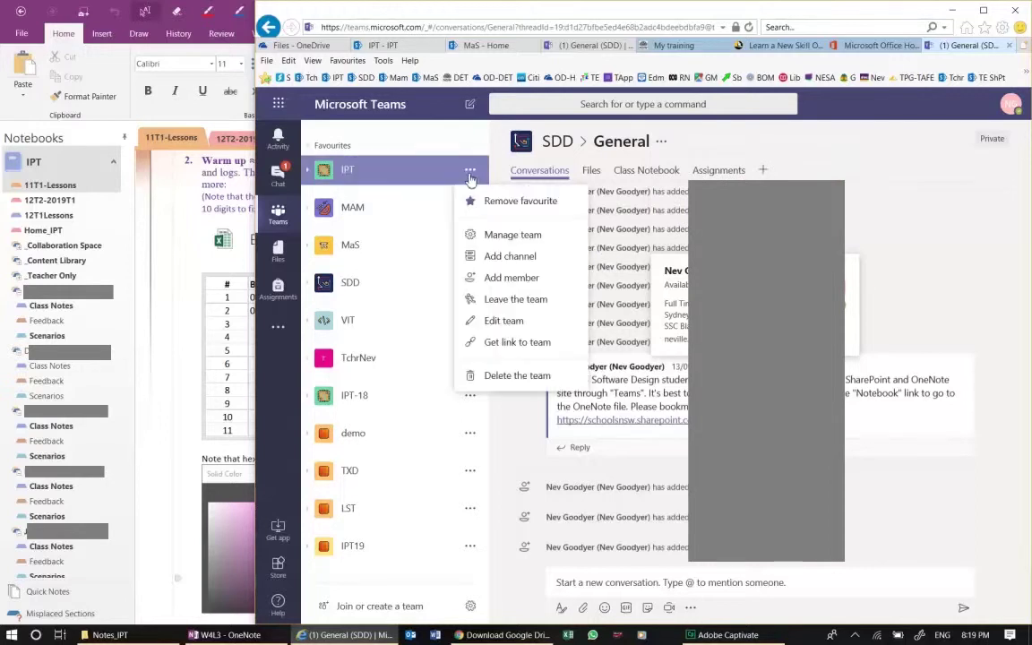
pyautogui.click(307, 172)
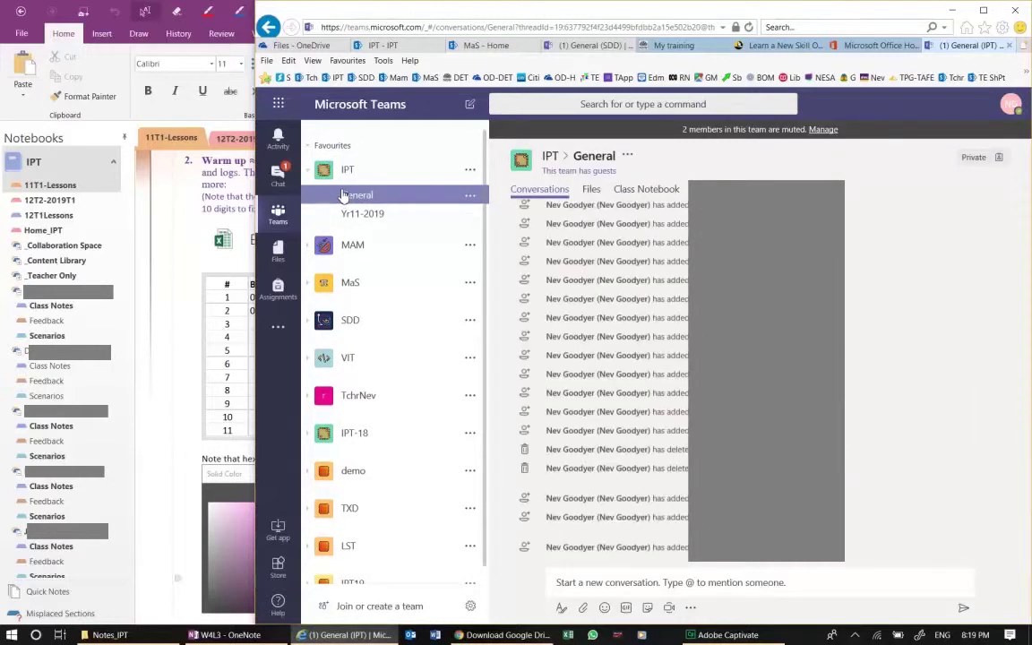
pyautogui.click(591, 191)
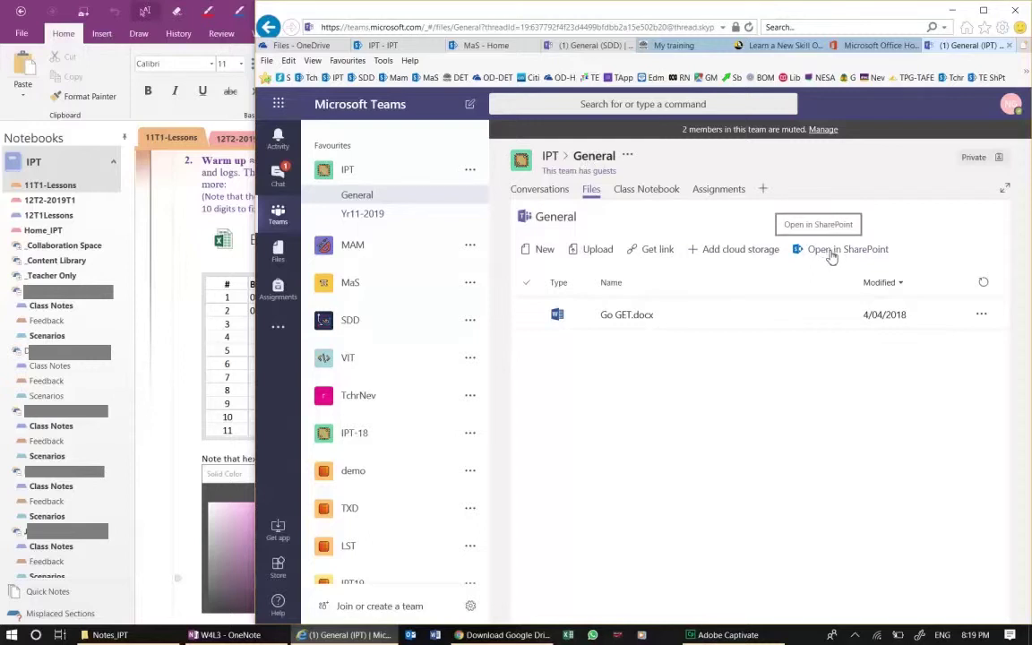
pyautogui.click(646, 189)
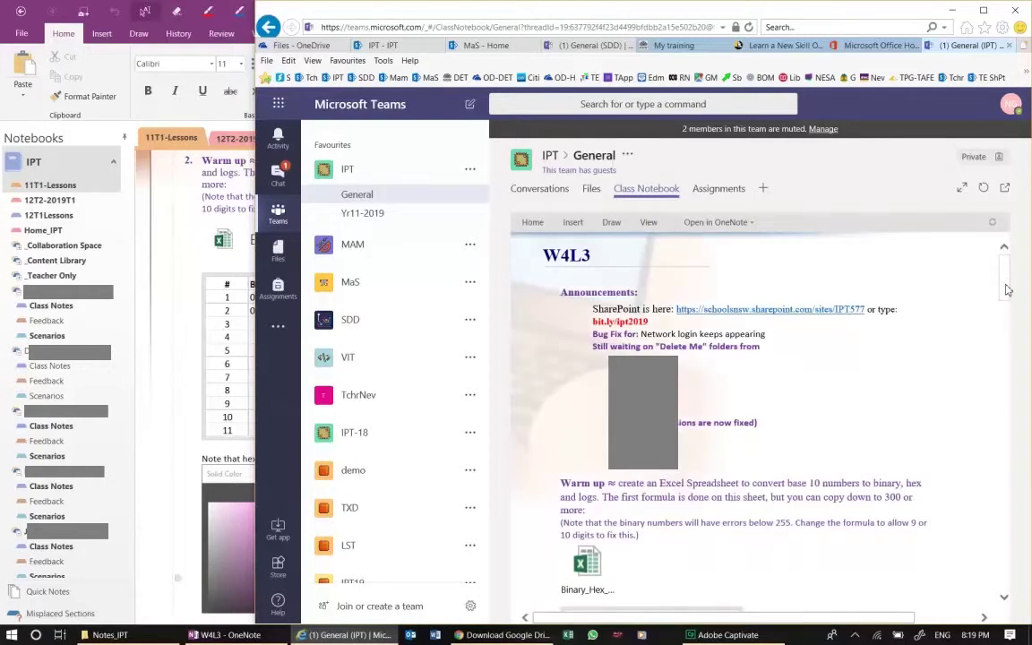
pyautogui.scroll(-3, 1007, 296)
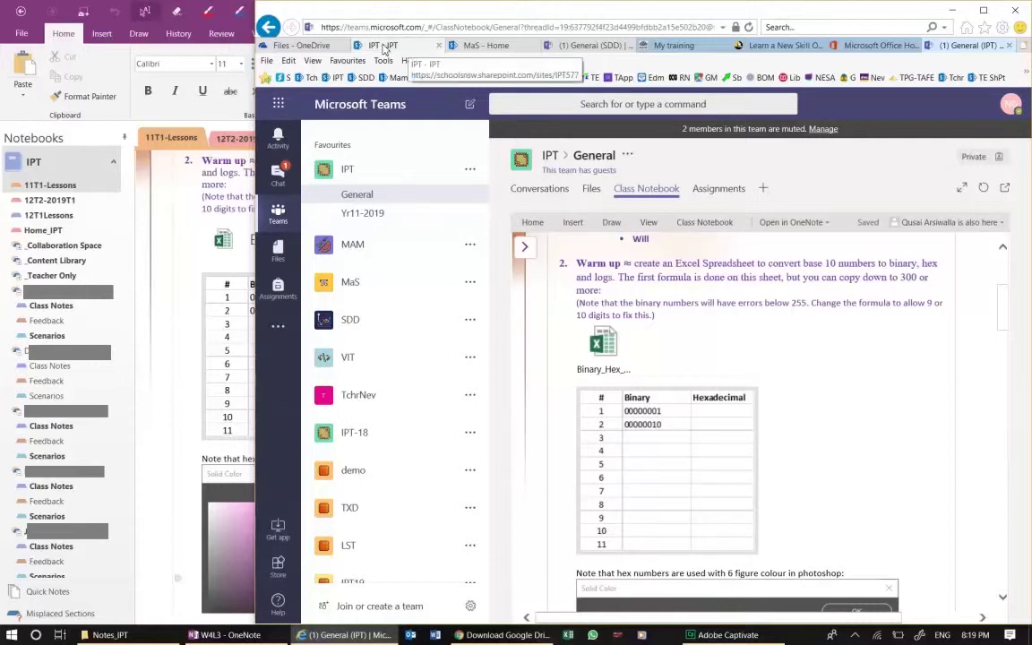
# Step: Open the IPT SharePoint site's Notes IPT library in File Explorer and dock that window beside the browser
pyautogui.click(382, 46)
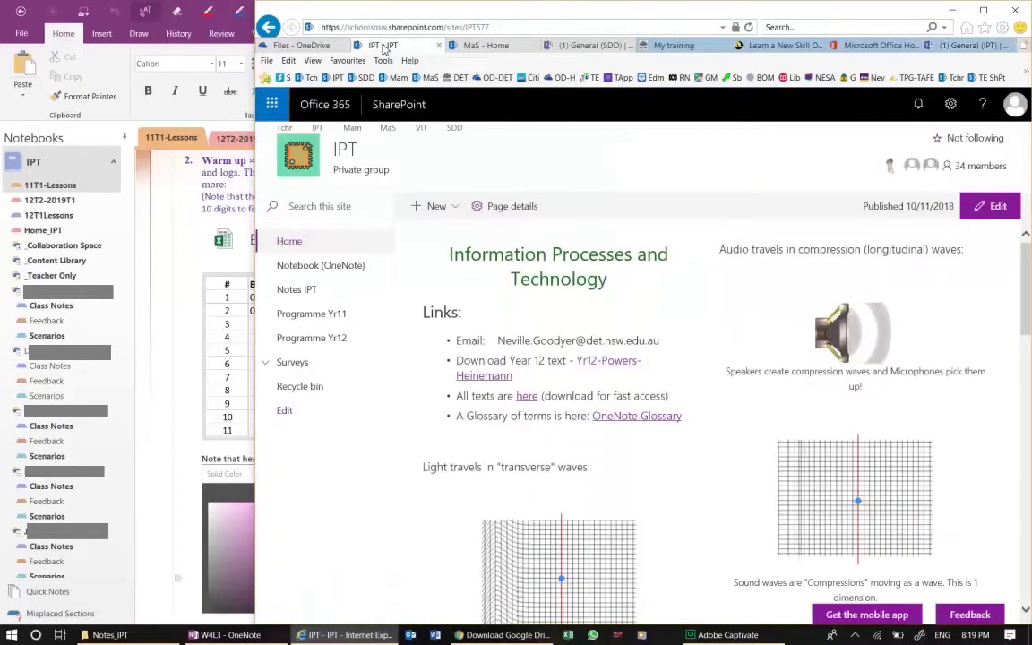
pyautogui.click(305, 296)
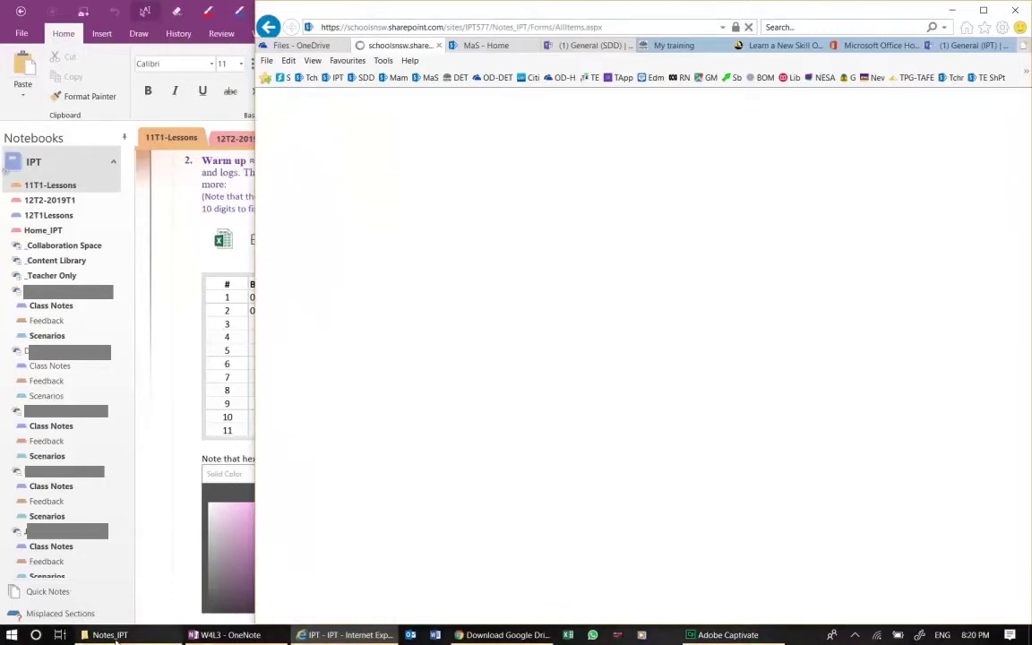
pyautogui.moveTo(116, 641)
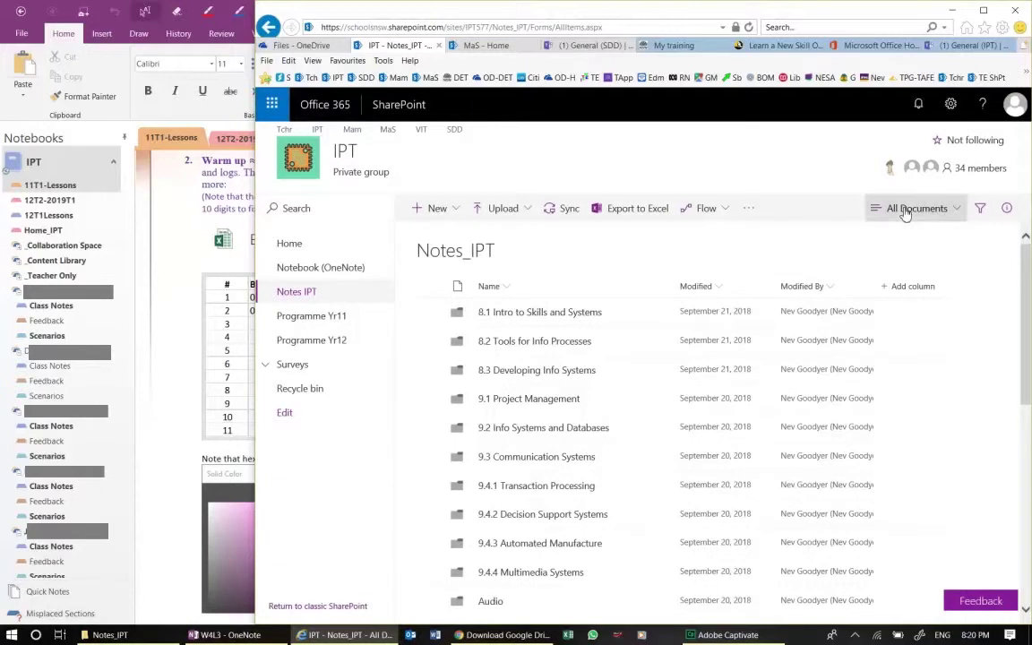
pyautogui.click(907, 213)
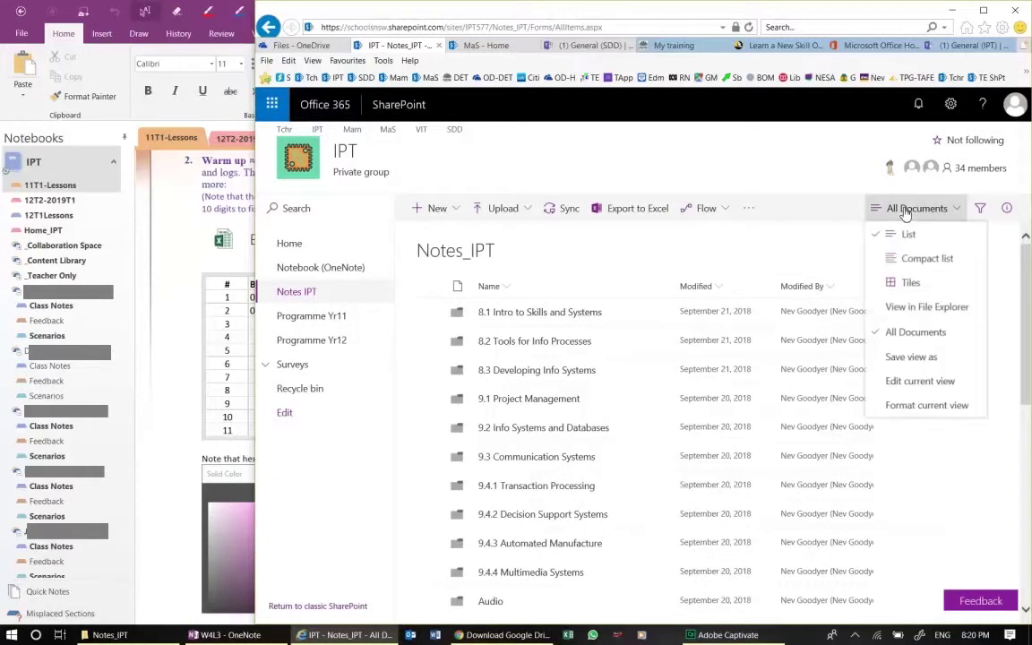
pyautogui.click(913, 316)
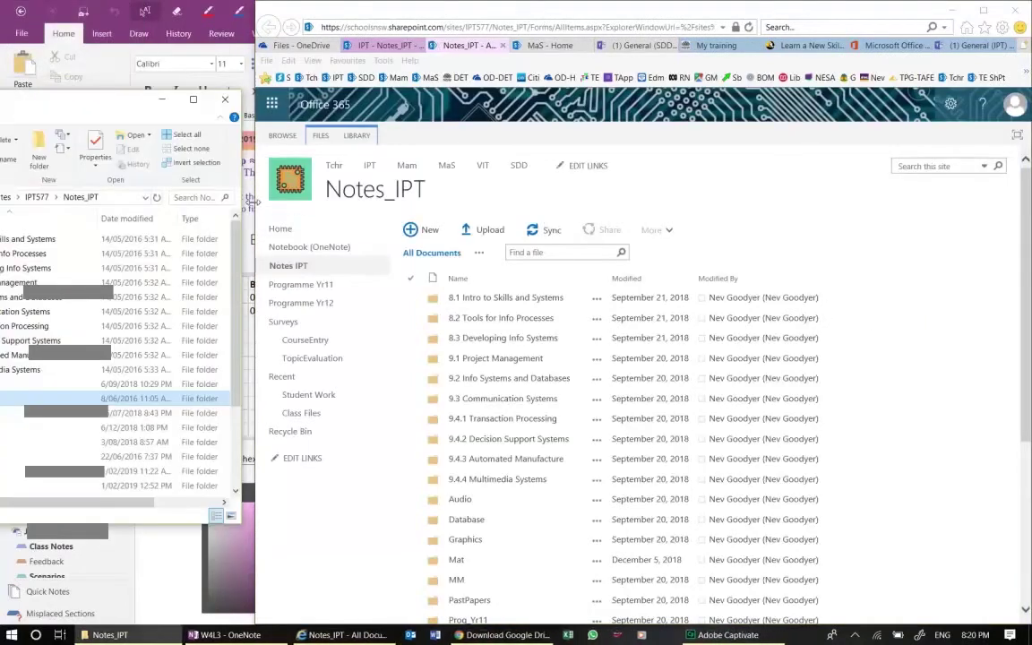
pyautogui.moveTo(52, 106); pyautogui.dragTo(4, 119)
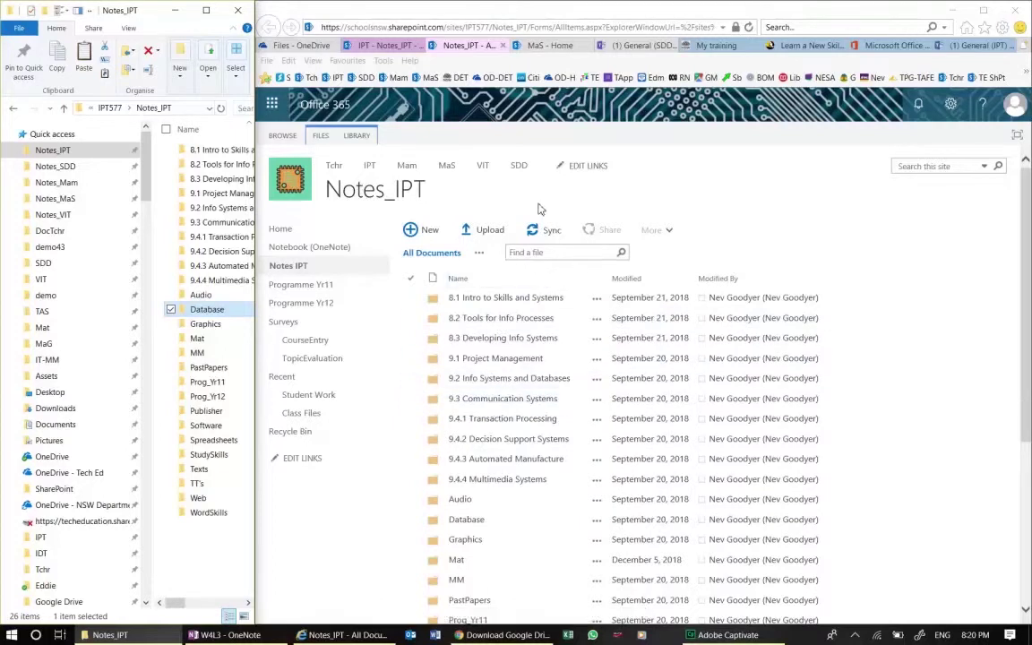
# Step: Open the IPT site's notebook in OneNote Online
pyautogui.click(332, 248)
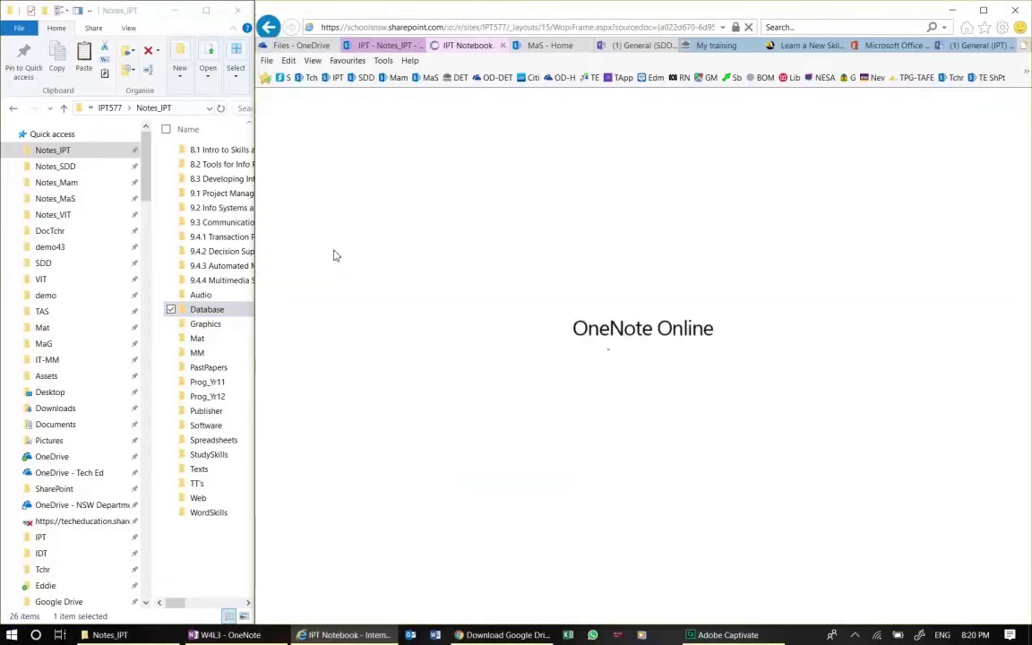
# Step: Switch to desktop OneNote and examine the Class Notes sections of the first three students in the IPT notebook
pyautogui.click(229, 636)
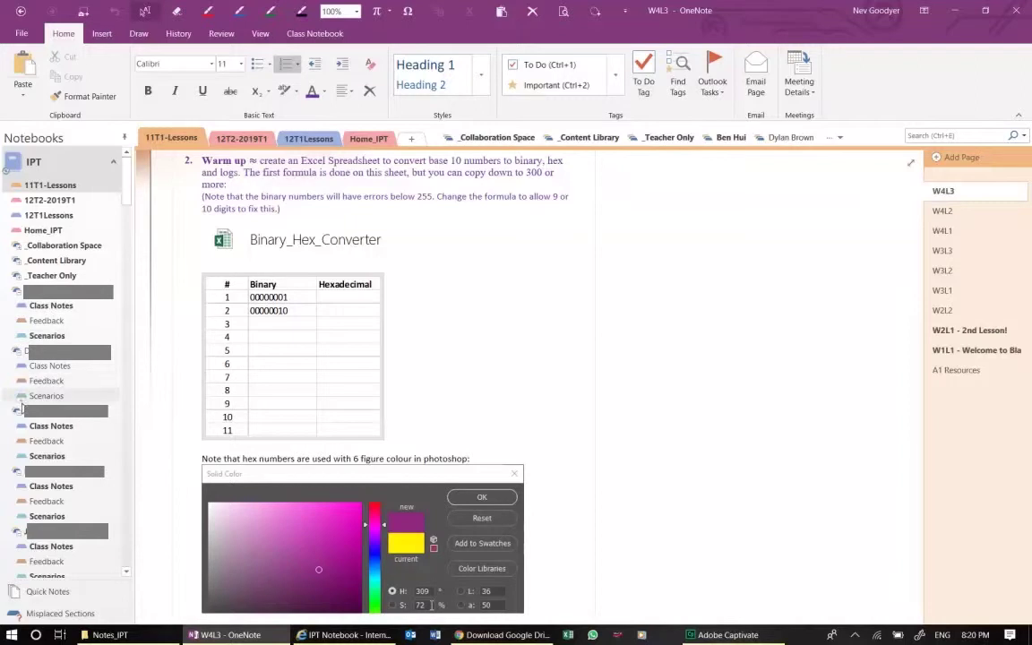
pyautogui.click(38, 306)
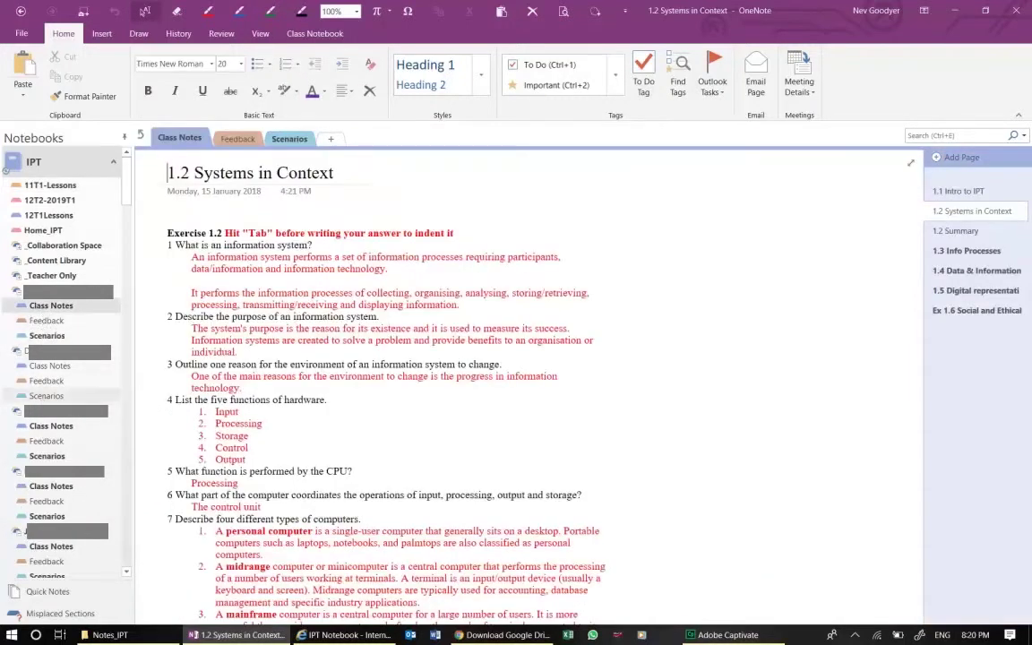
pyautogui.click(54, 366)
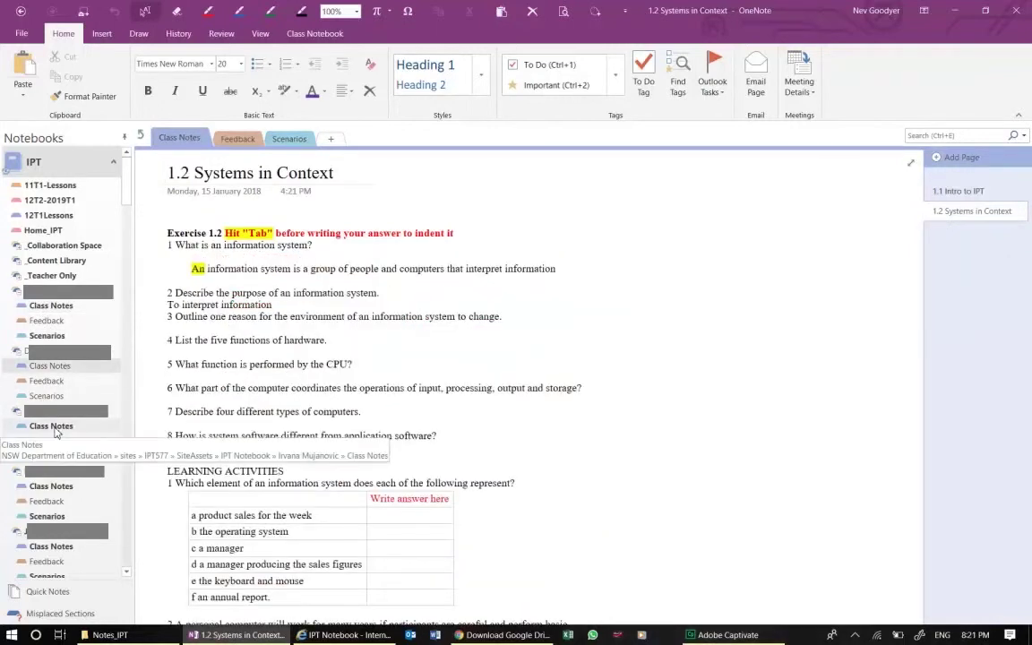
pyautogui.click(55, 429)
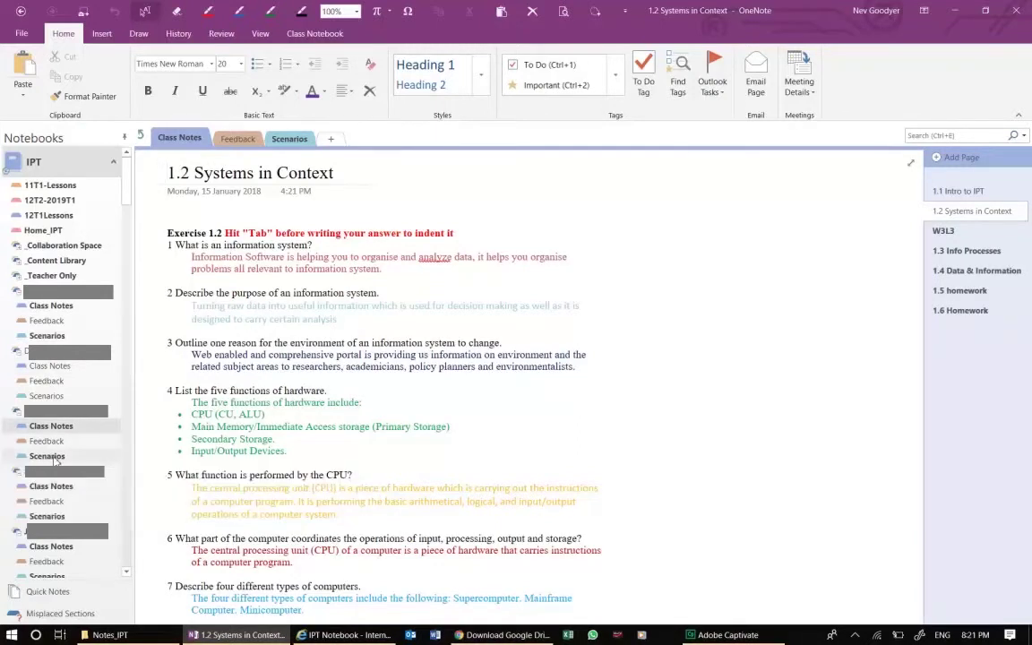
# Step: Examine the first three students' Scenarios sections, including the first student's Pokemart Items and Woolworths Online ISiC pages
pyautogui.click(52, 456)
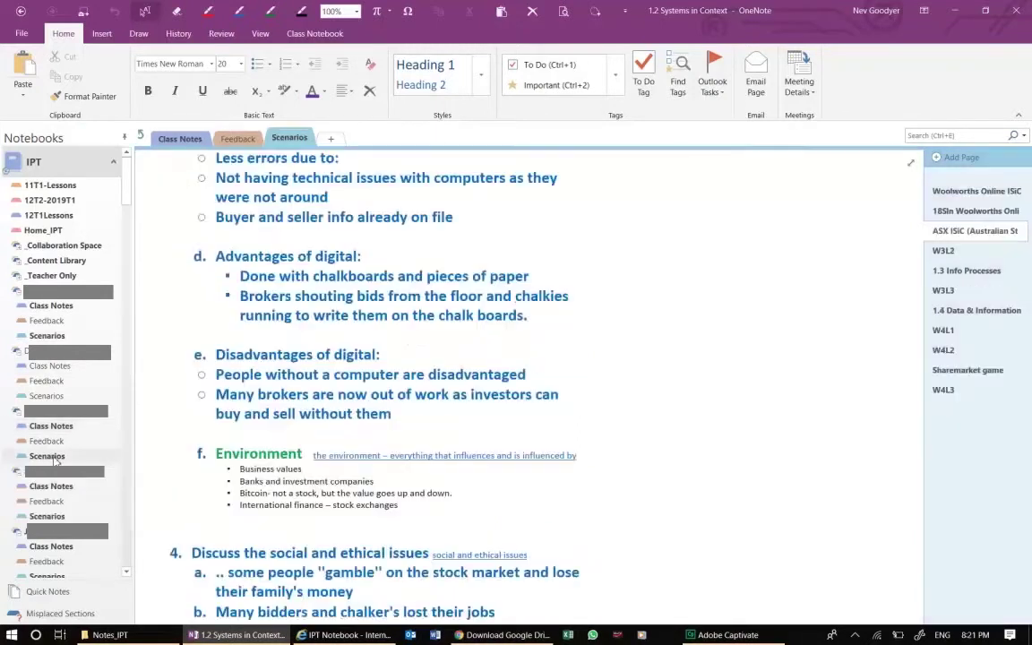
pyautogui.click(46, 396)
pyautogui.click(48, 336)
pyautogui.click(945, 235)
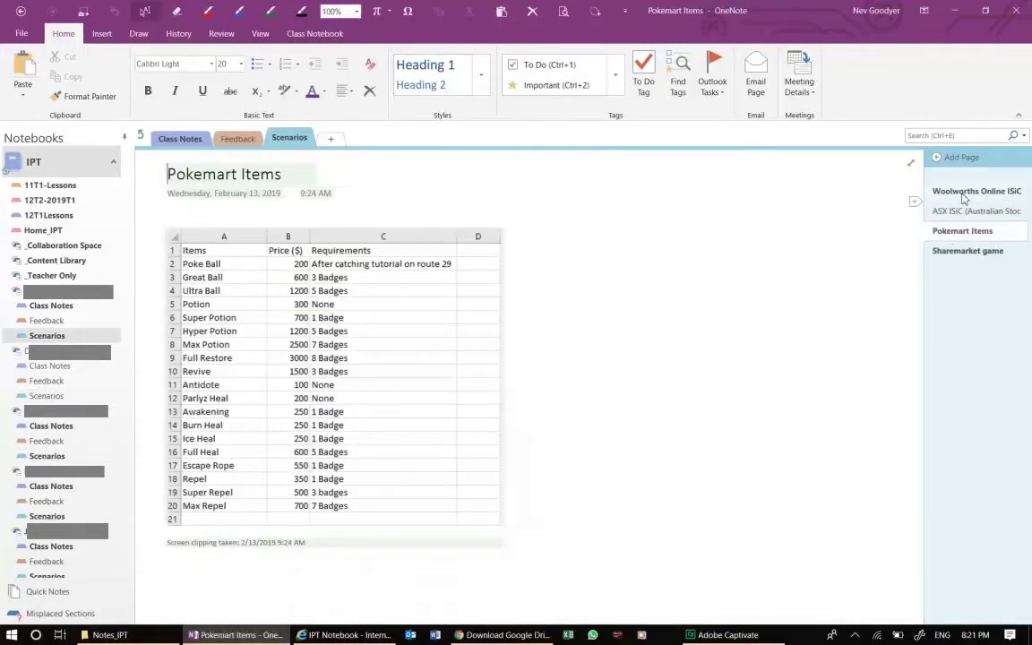
pyautogui.click(962, 194)
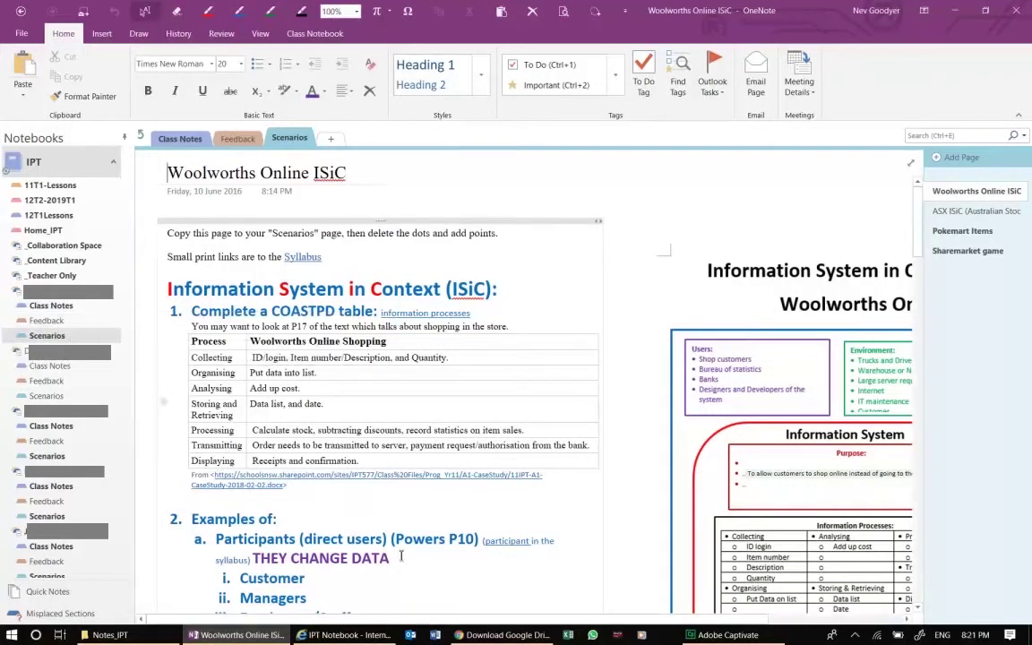
# Step: Switch back to Internet Explorer and bring up the SDD team's General channel in Microsoft Teams
pyautogui.click(361, 637)
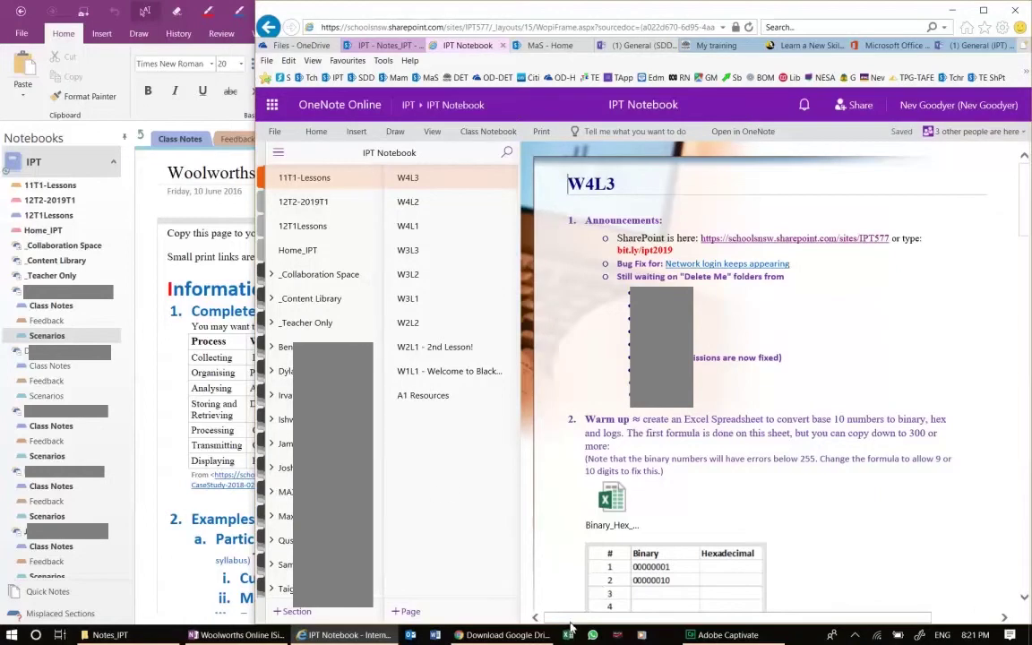
pyautogui.click(349, 637)
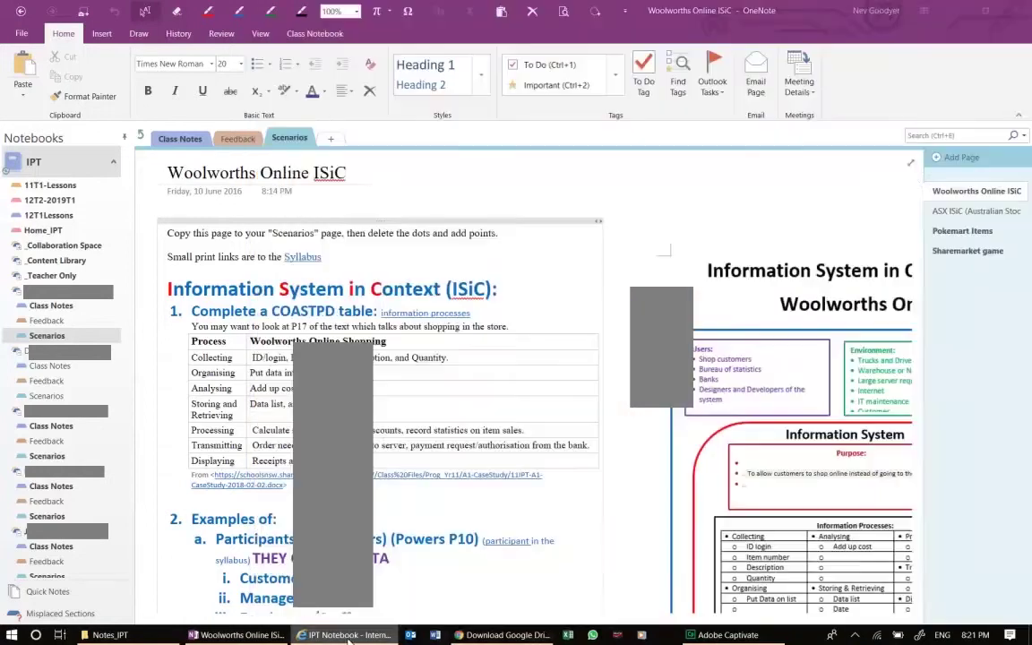
pyautogui.click(325, 636)
pyautogui.click(652, 45)
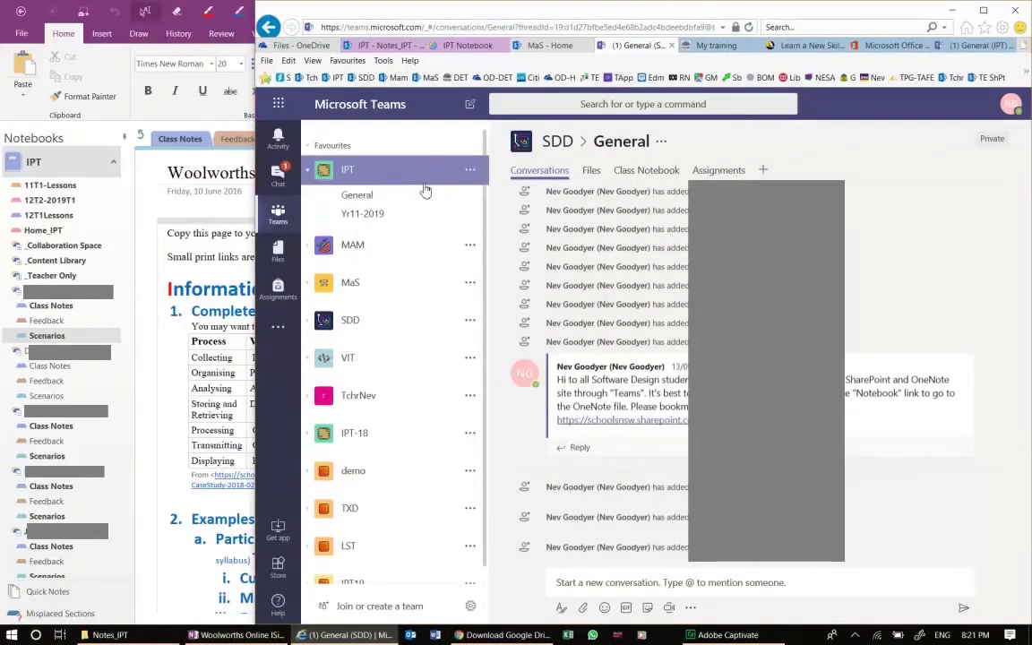